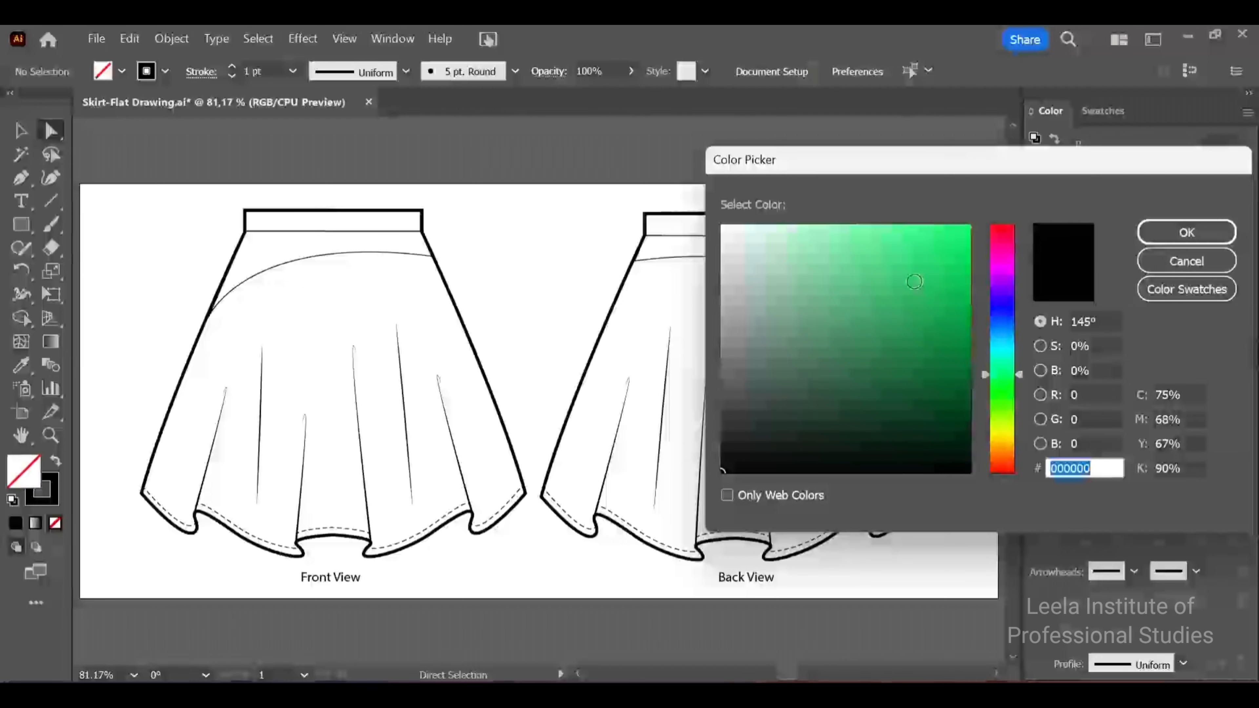
Set the default fill colour to green 37cc73 and bring up the colour swatches
click(914, 281)
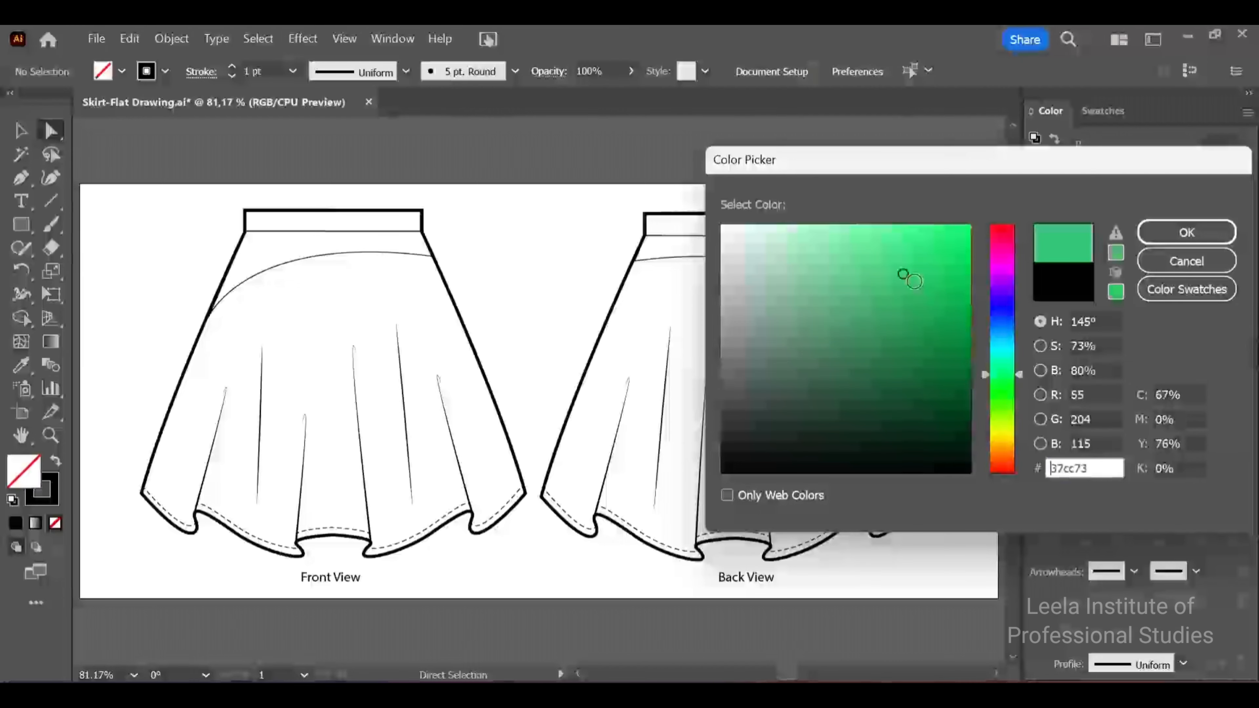
click(1173, 242)
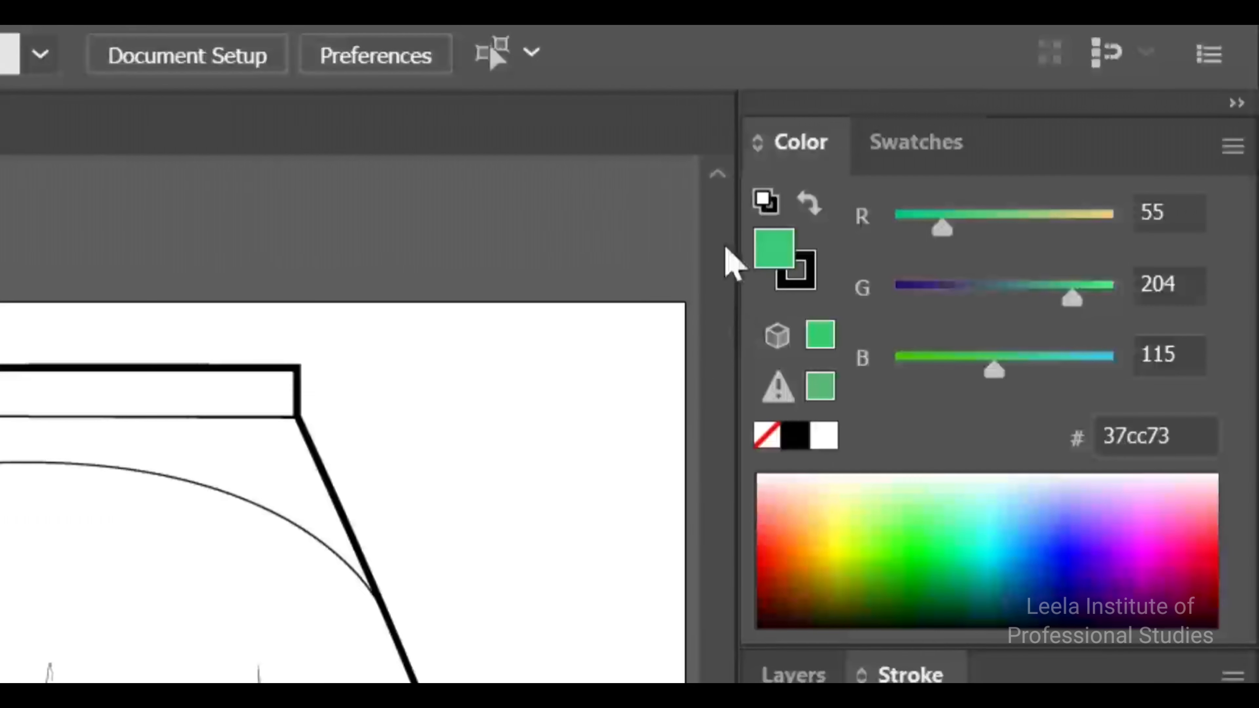
click(917, 154)
click(800, 149)
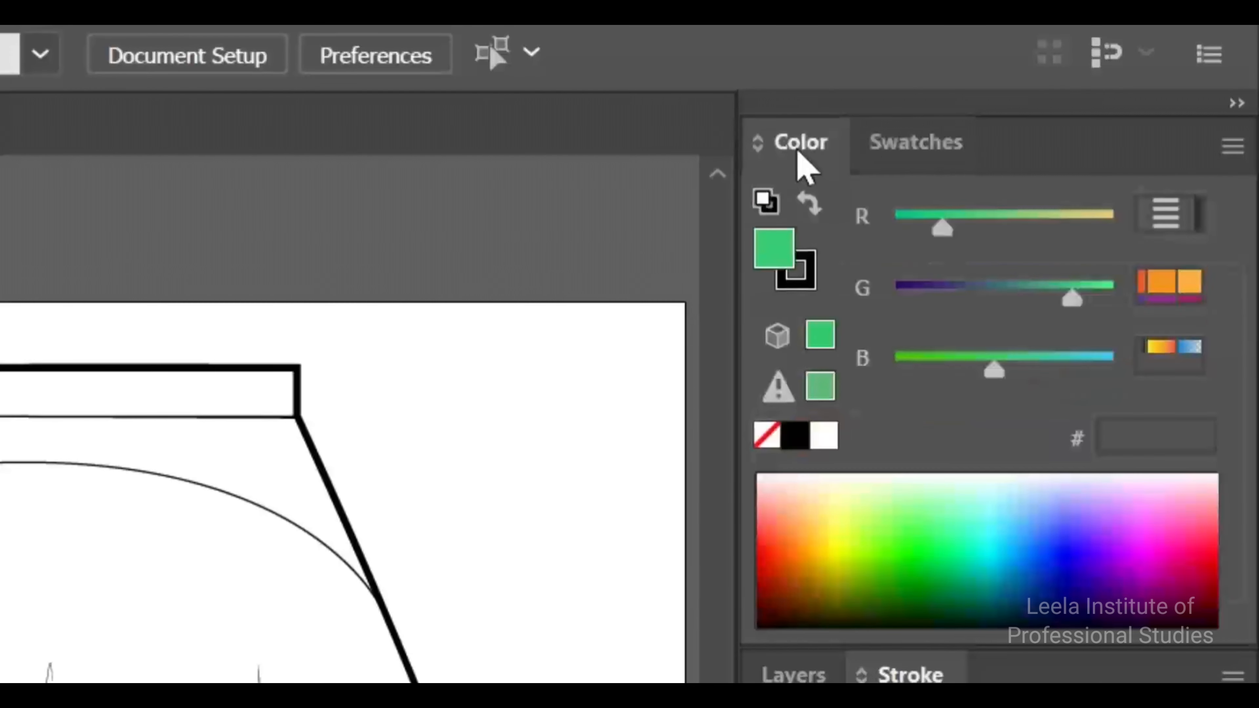
click(891, 154)
click(781, 151)
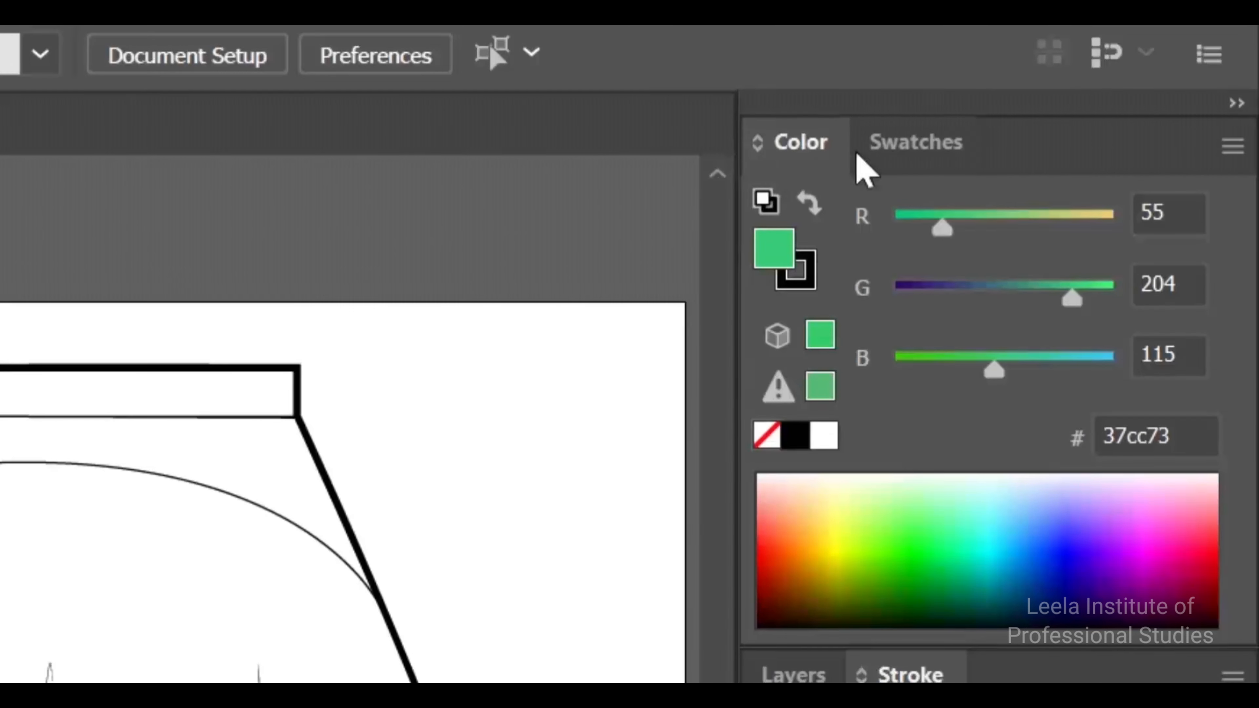
click(888, 159)
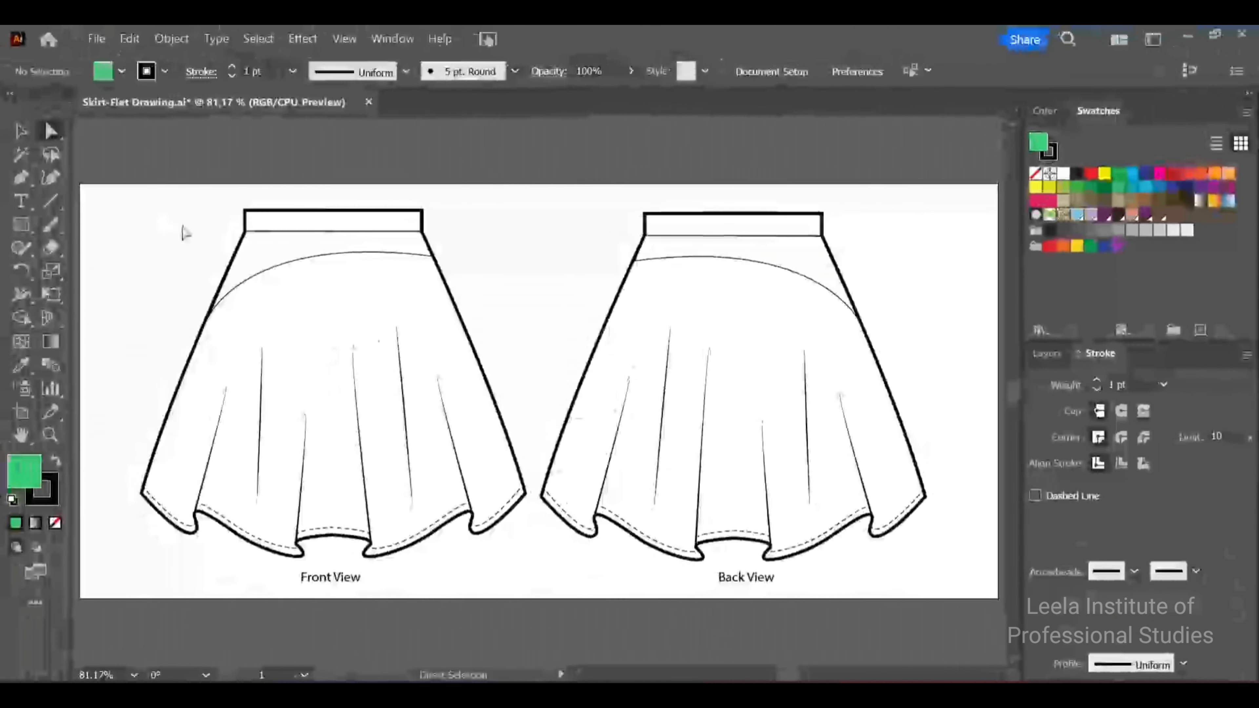
Duplicate the curved yoke seam of the front-view skirt and set the copy's stroke weight to 4 pt
click(302, 263)
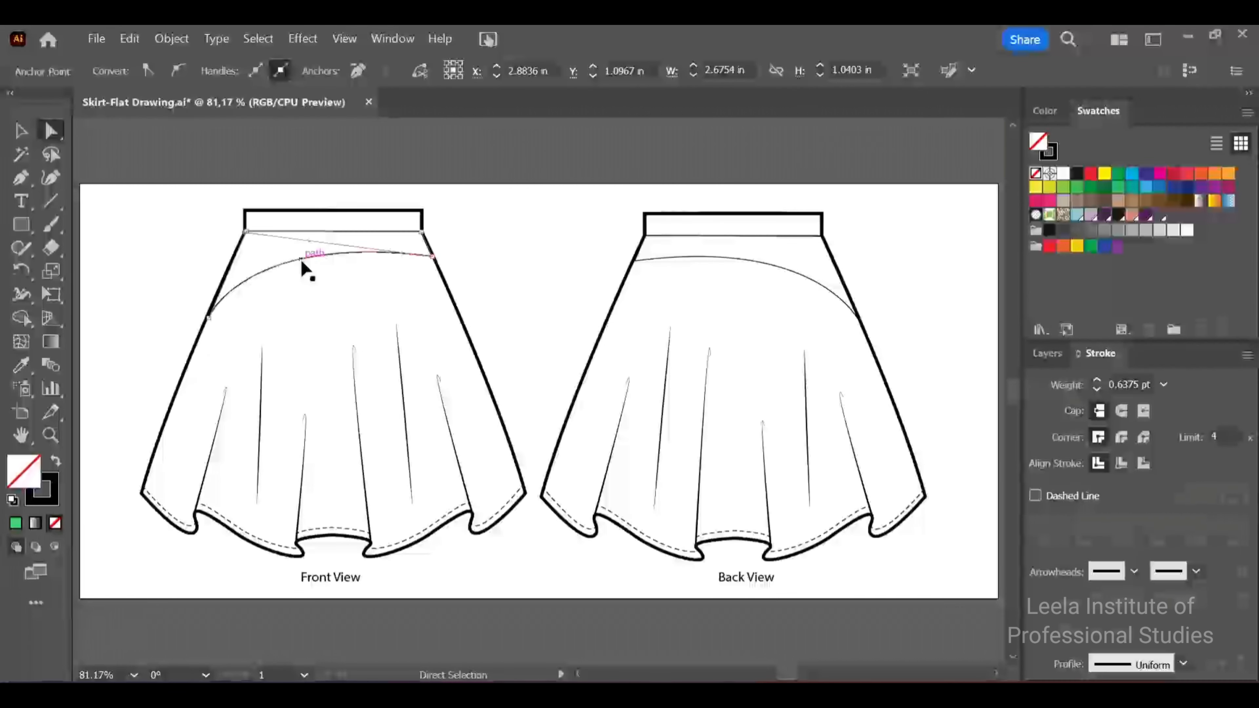
key(ctrl+c)
key(ctrl+v)
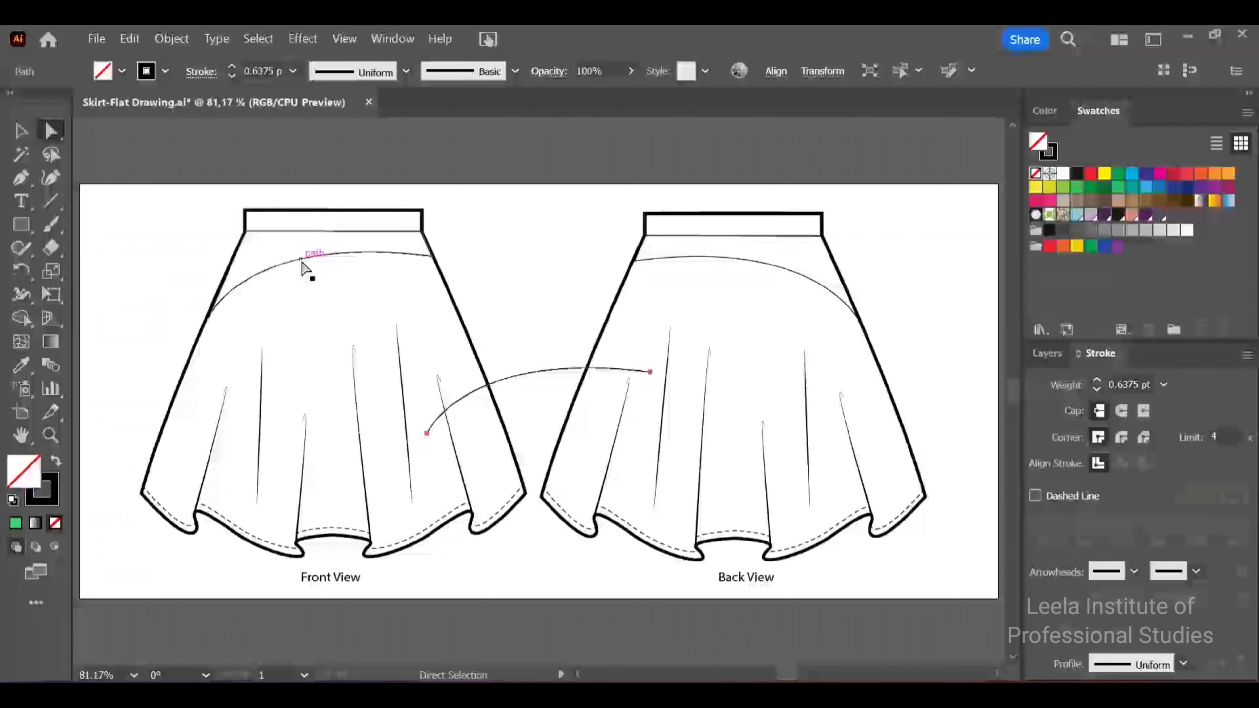
click(1166, 385)
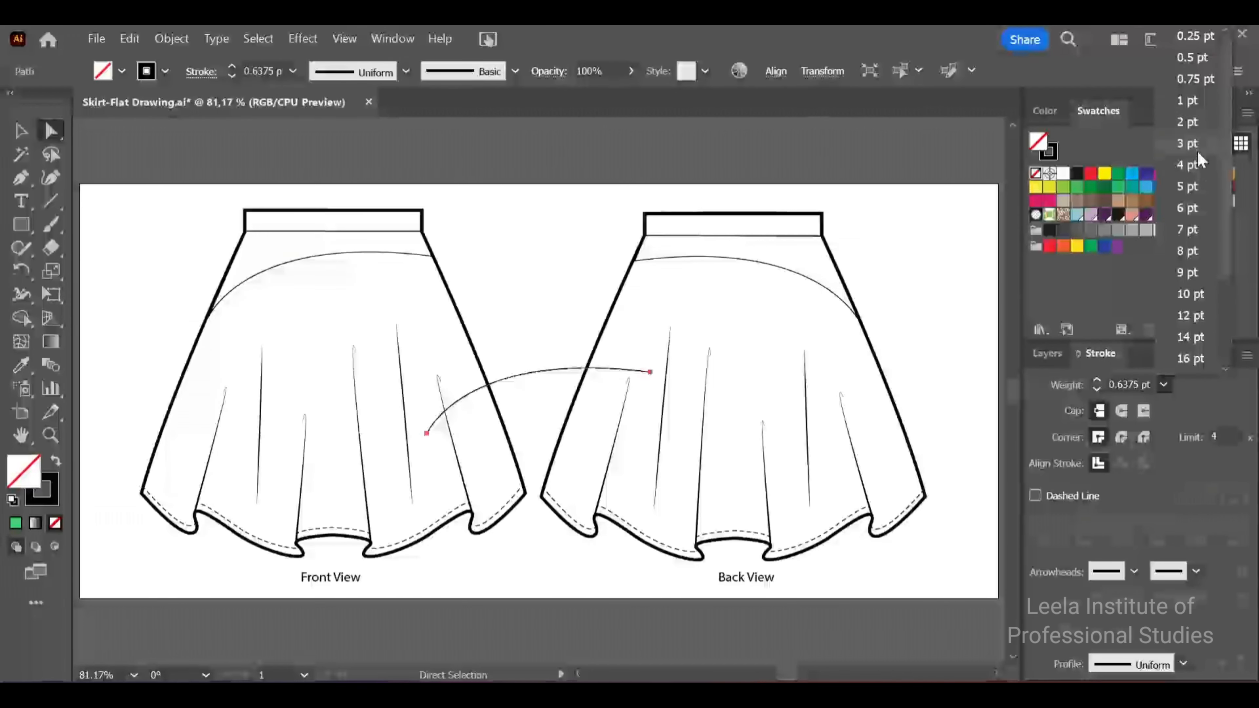
click(1195, 161)
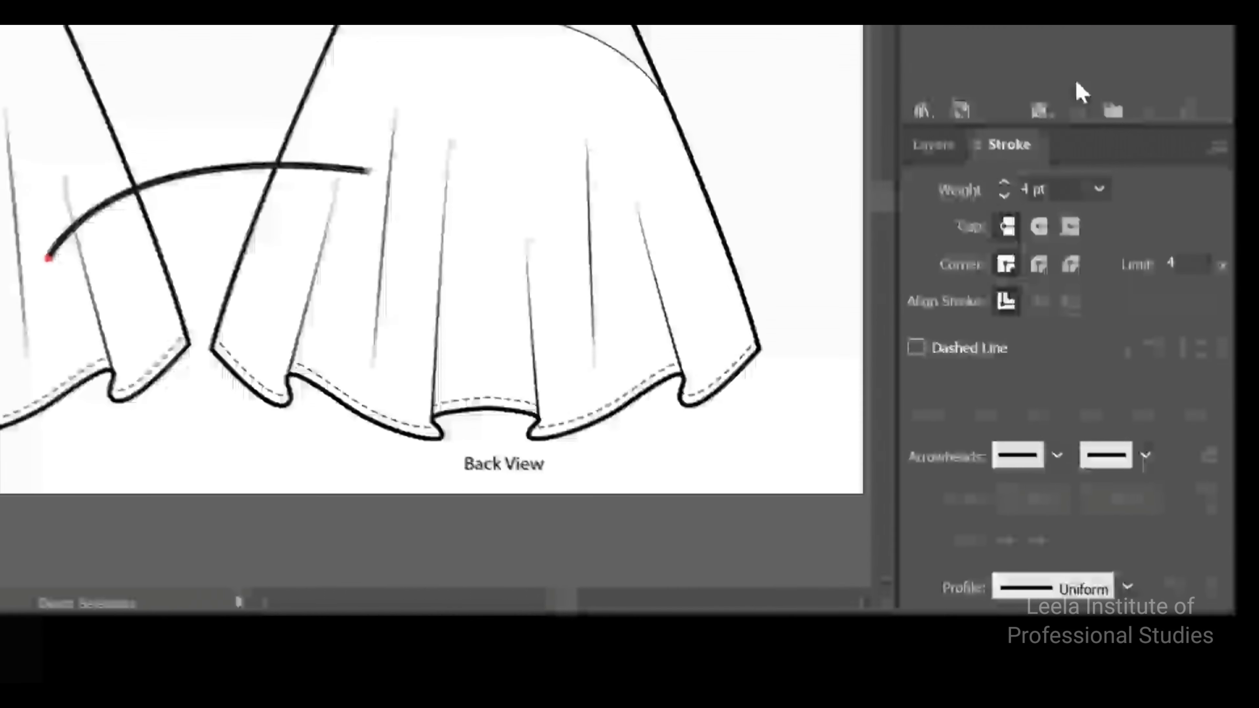
Try a dashed stroke on the copied yoke curve, undo everything back to before the paste, and deselect
click(916, 346)
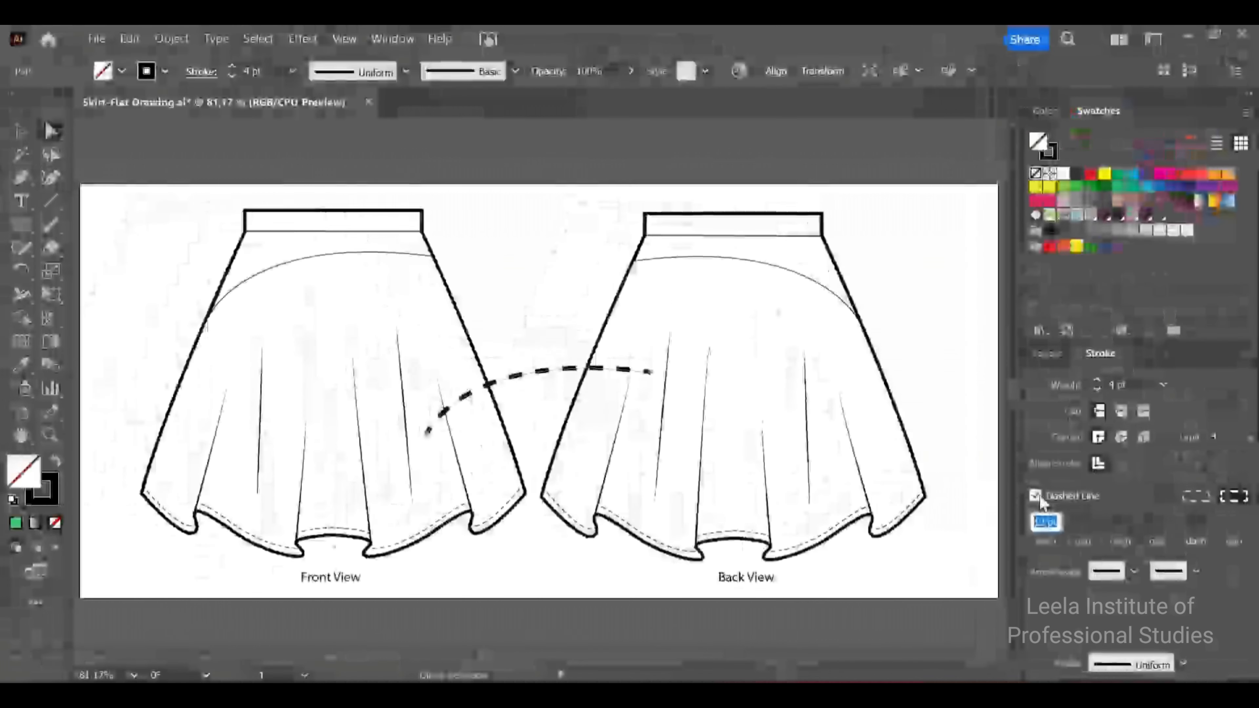
click(1037, 496)
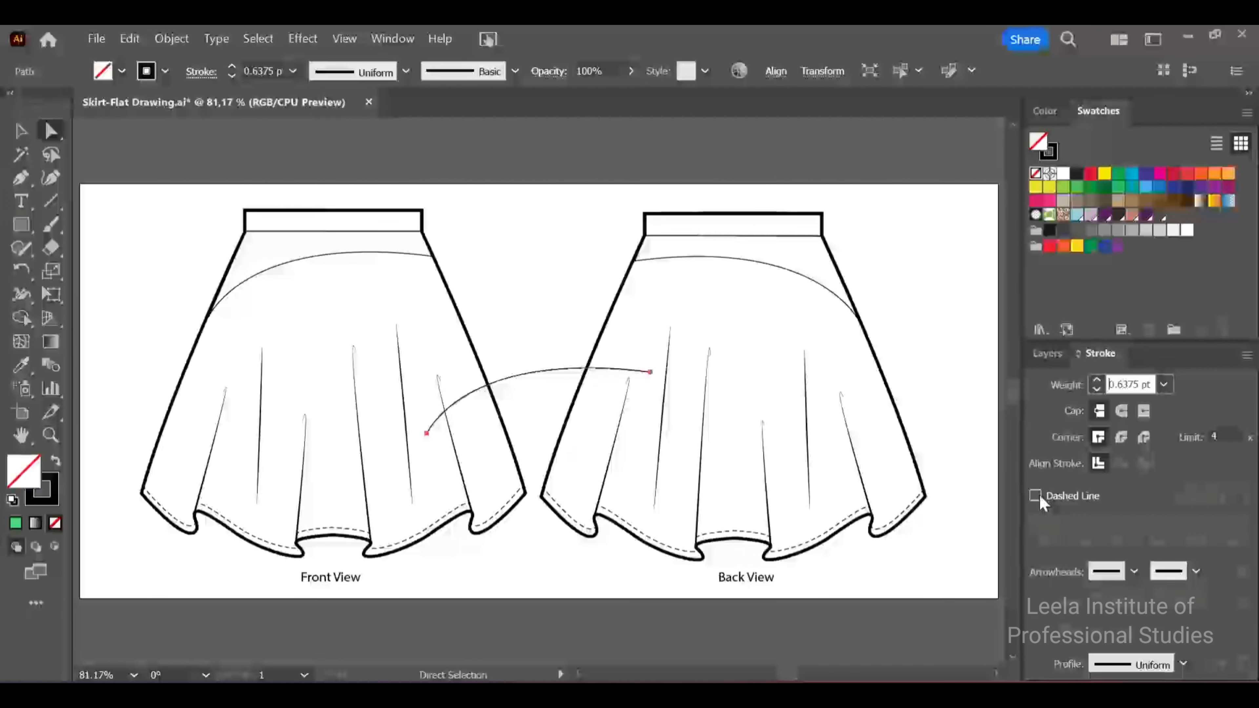
key(ctrl+z)
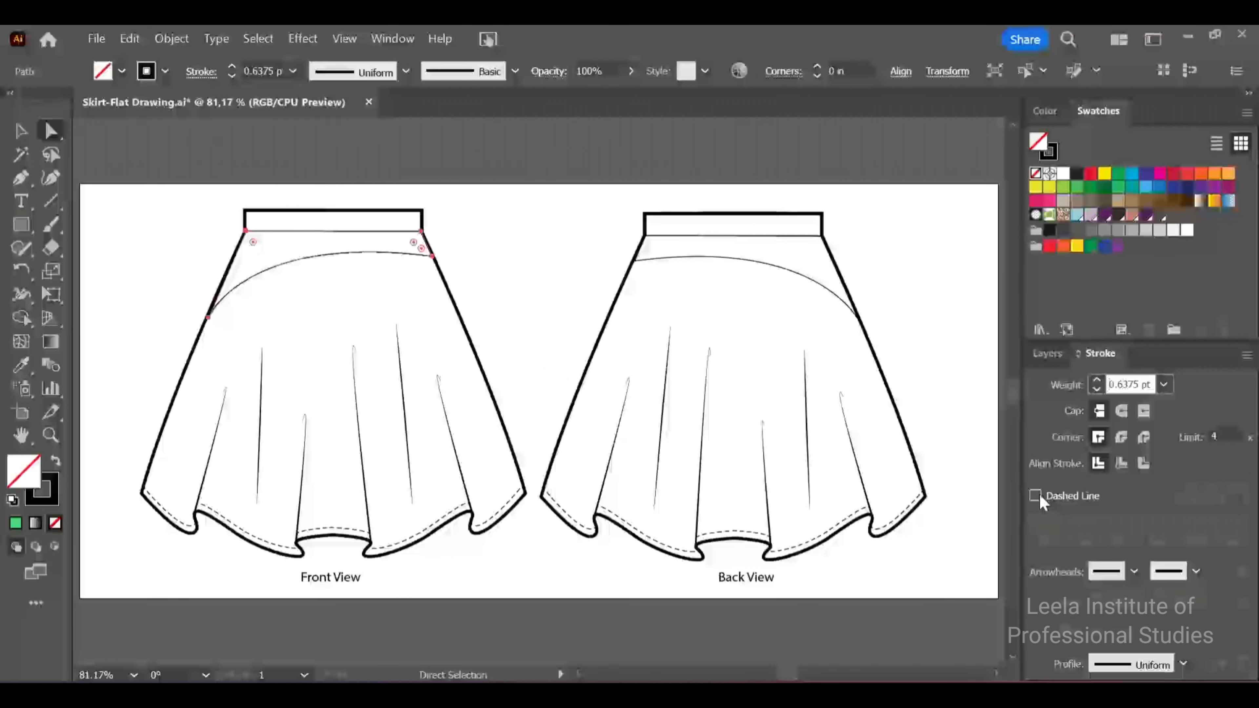
click(582, 301)
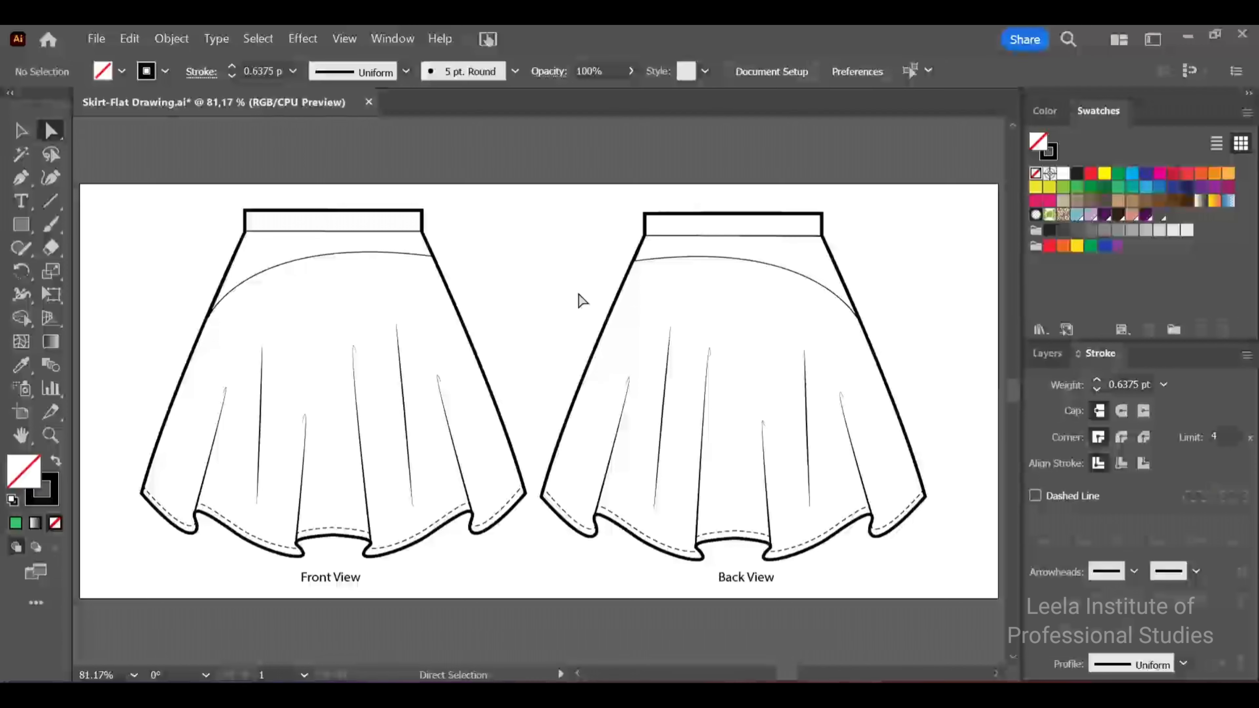
Fill the waistbands of both the front and back skirt views with the near-black swatch
click(20, 132)
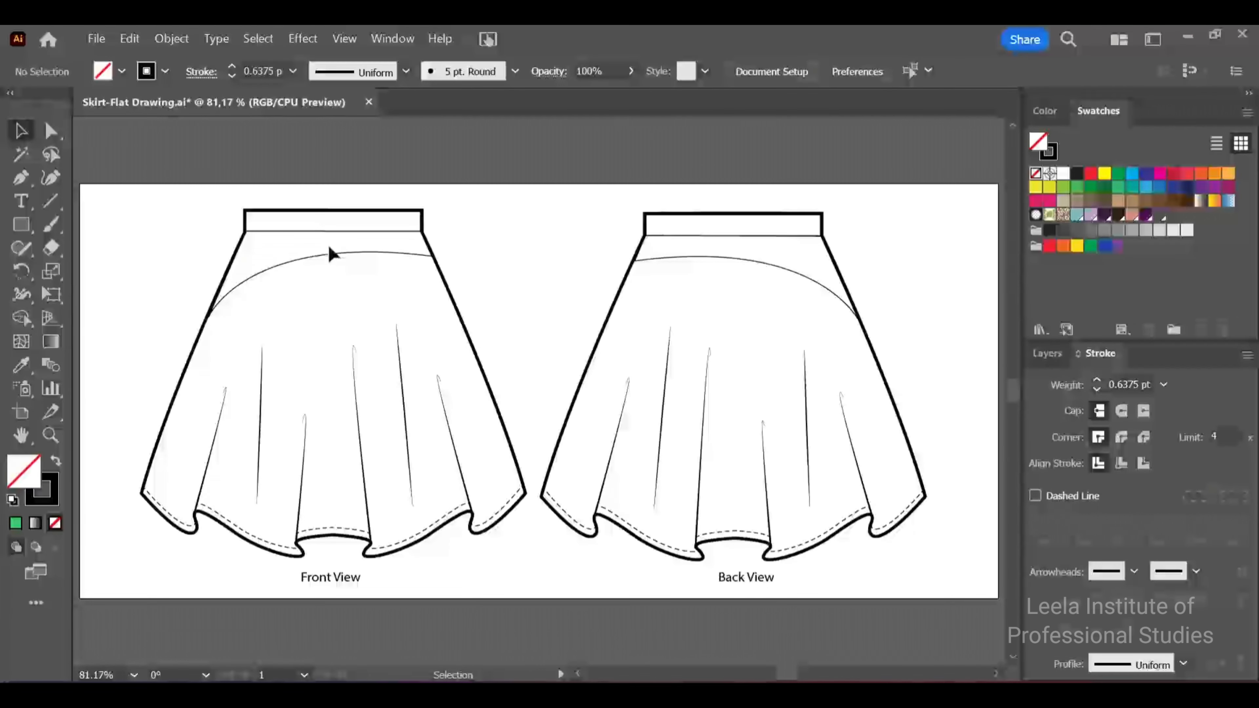
click(334, 231)
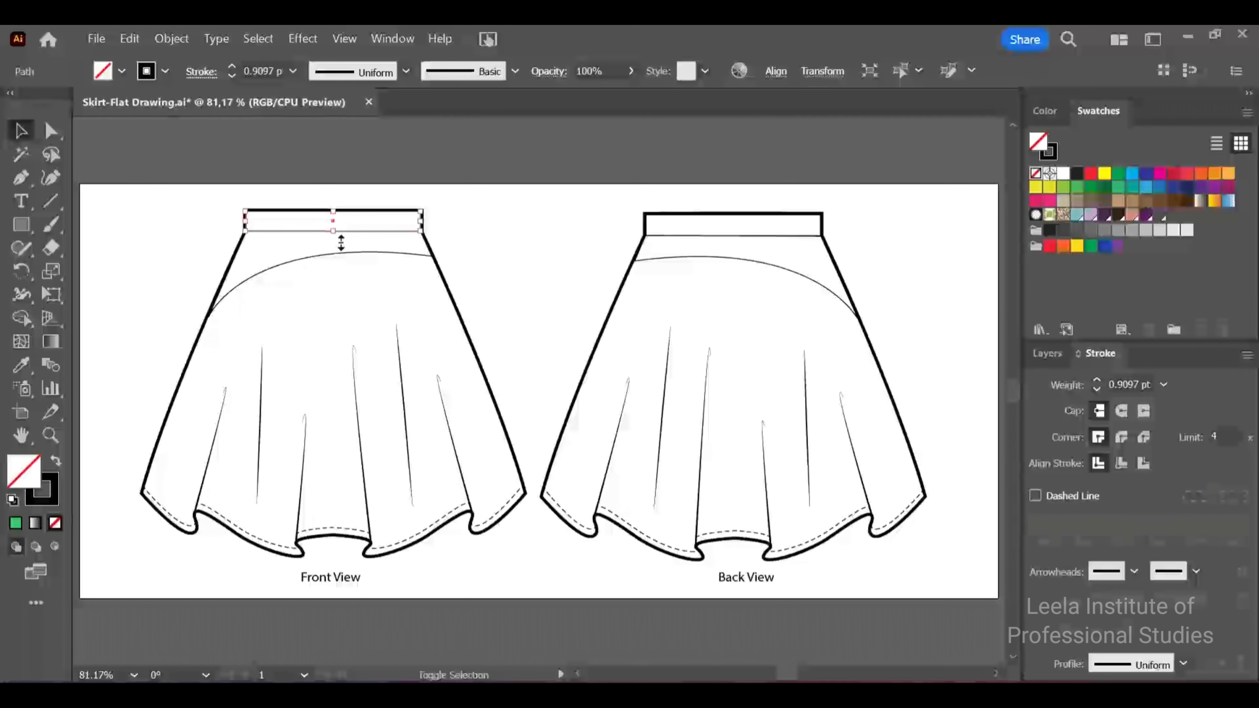
shift+click(746, 234)
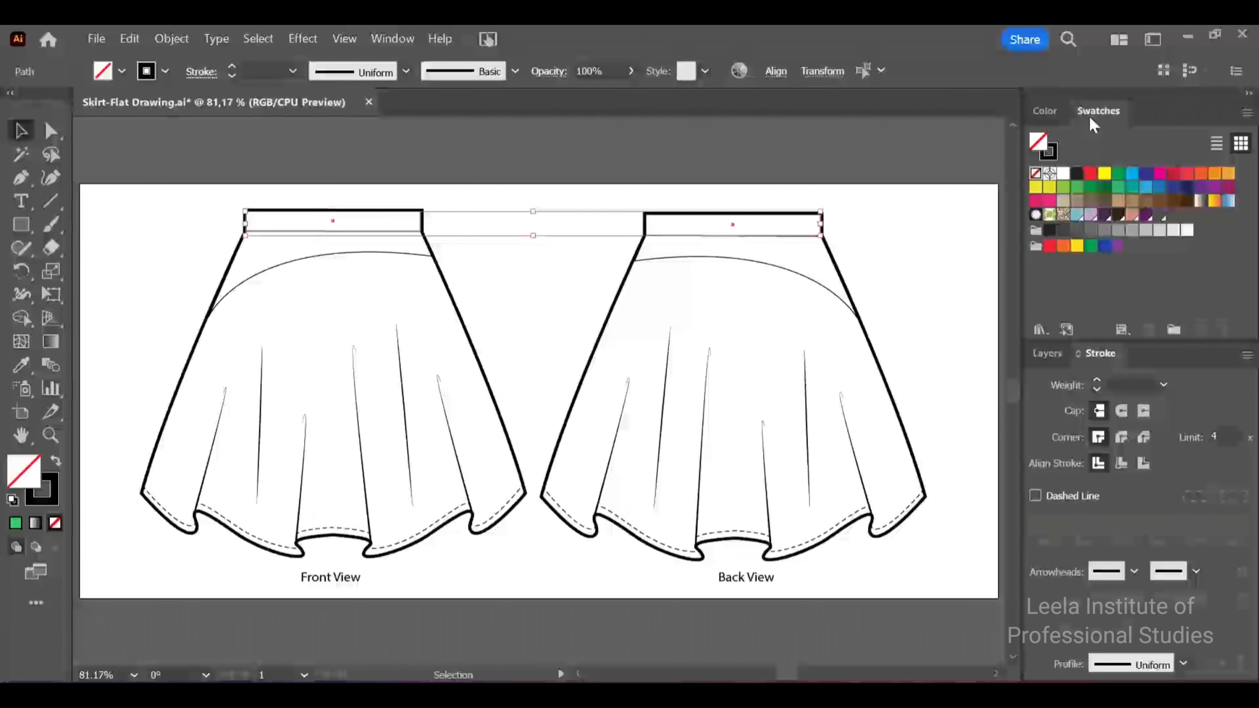
click(1120, 215)
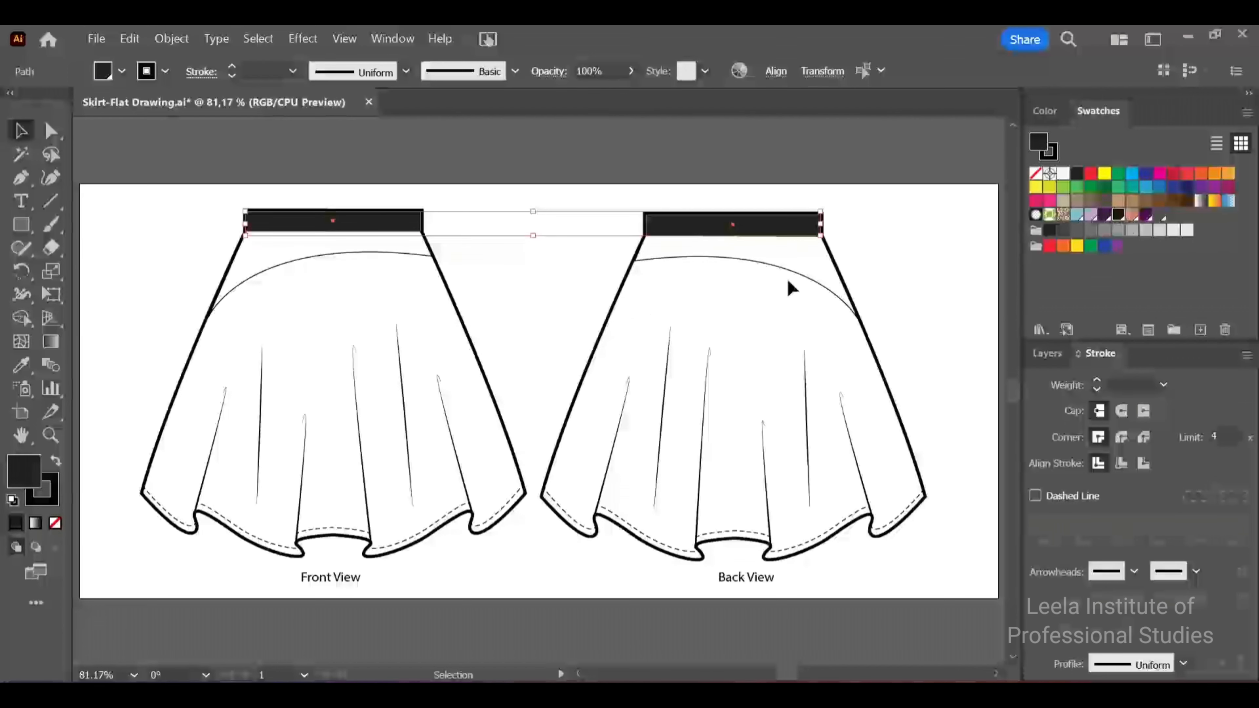
click(561, 304)
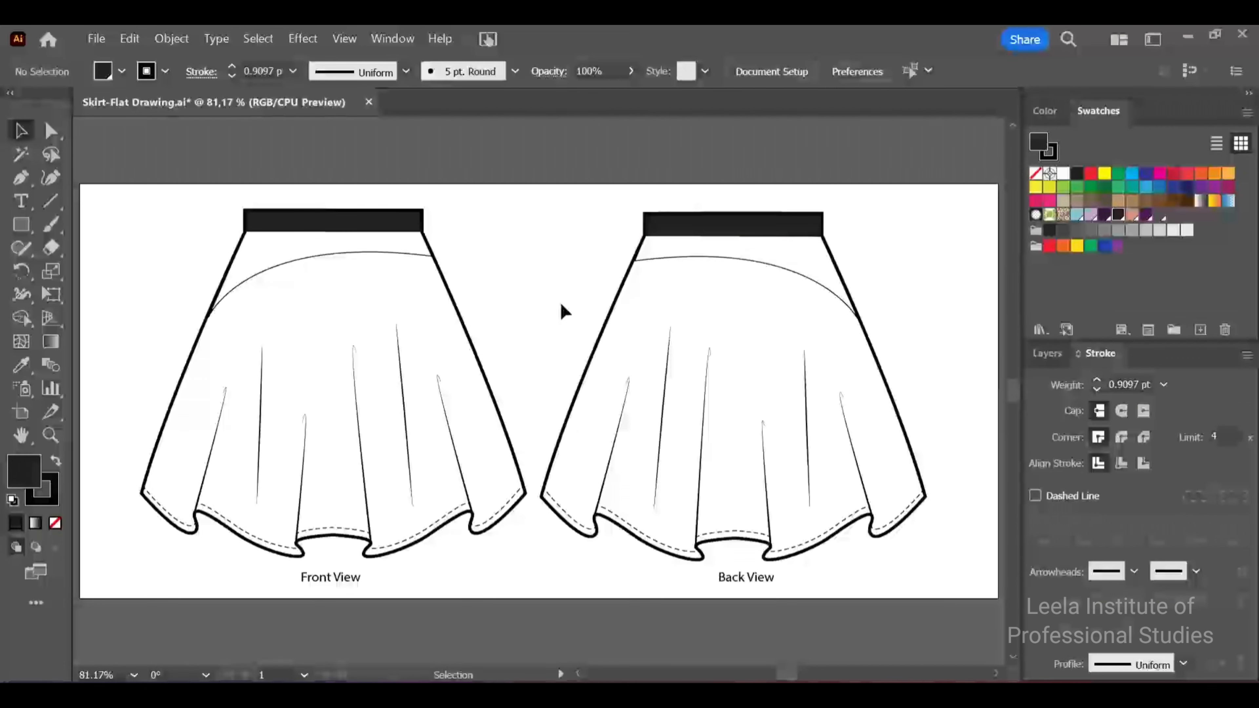
Fill the yoke areas below both waistbands, front and back, with the light purple swatch
click(324, 256)
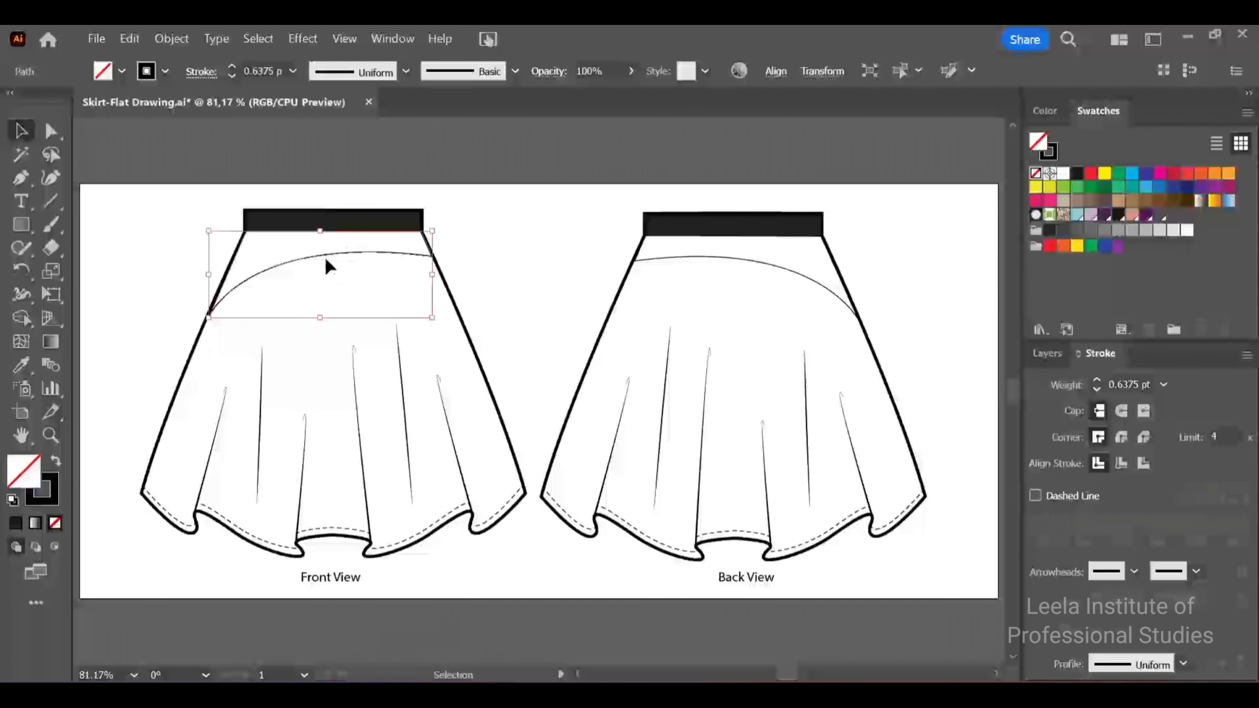
shift+click(778, 266)
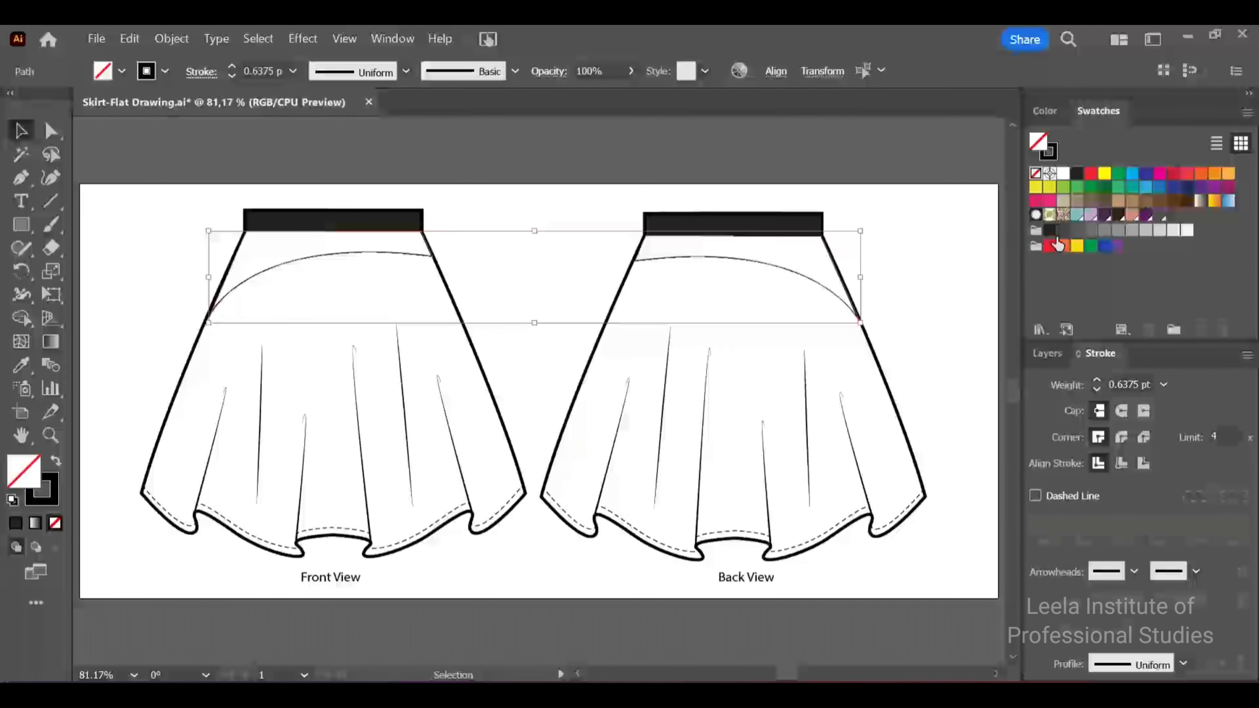
click(1091, 214)
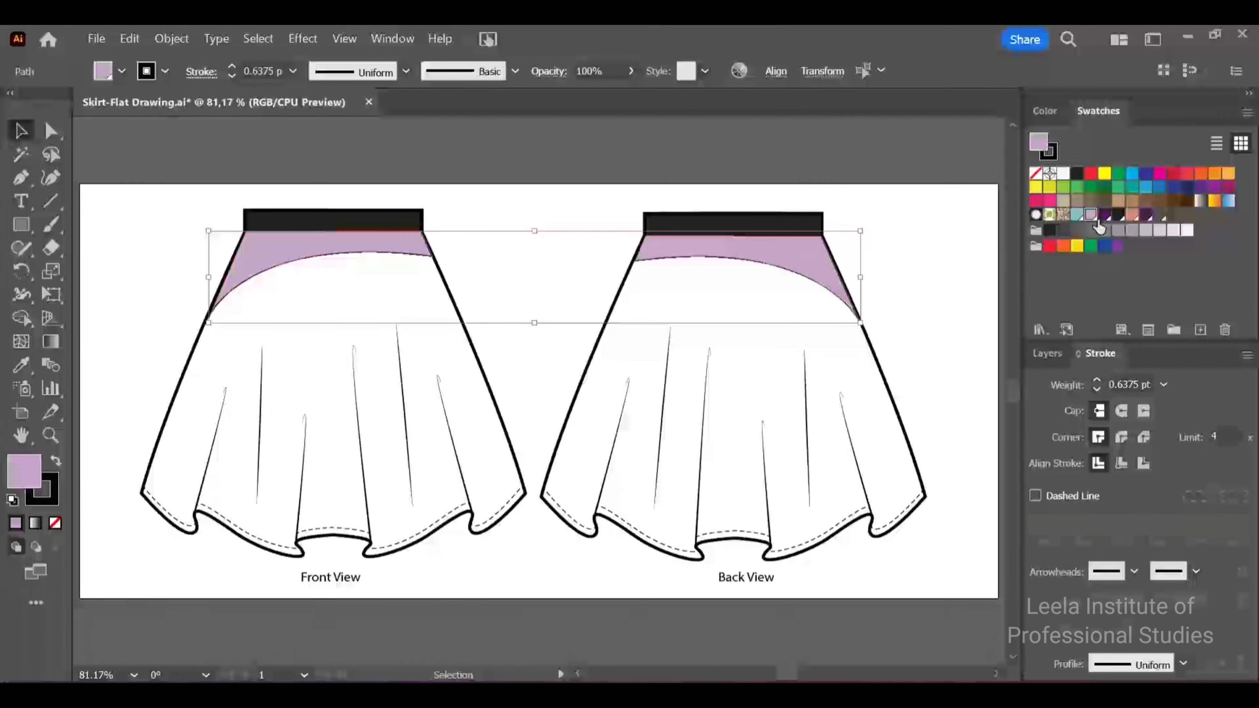
click(918, 288)
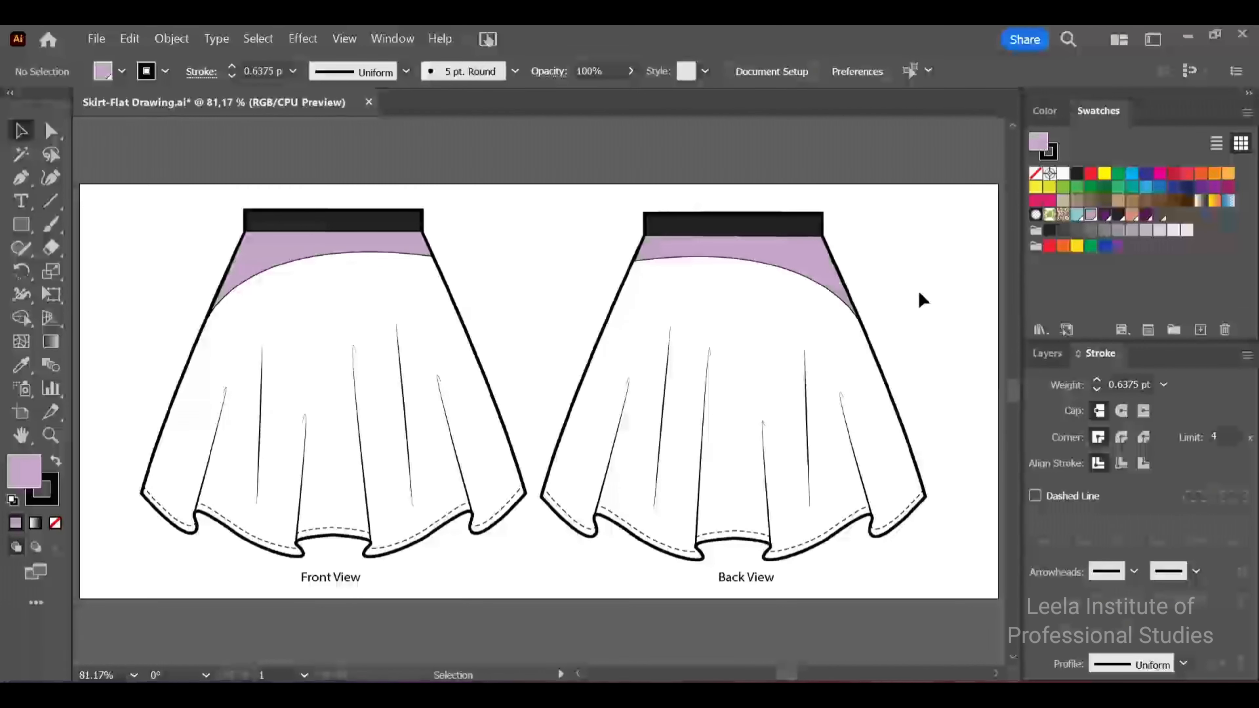
Fill the main skirt bodies of the front and back views with the dark purple swatch
click(178, 404)
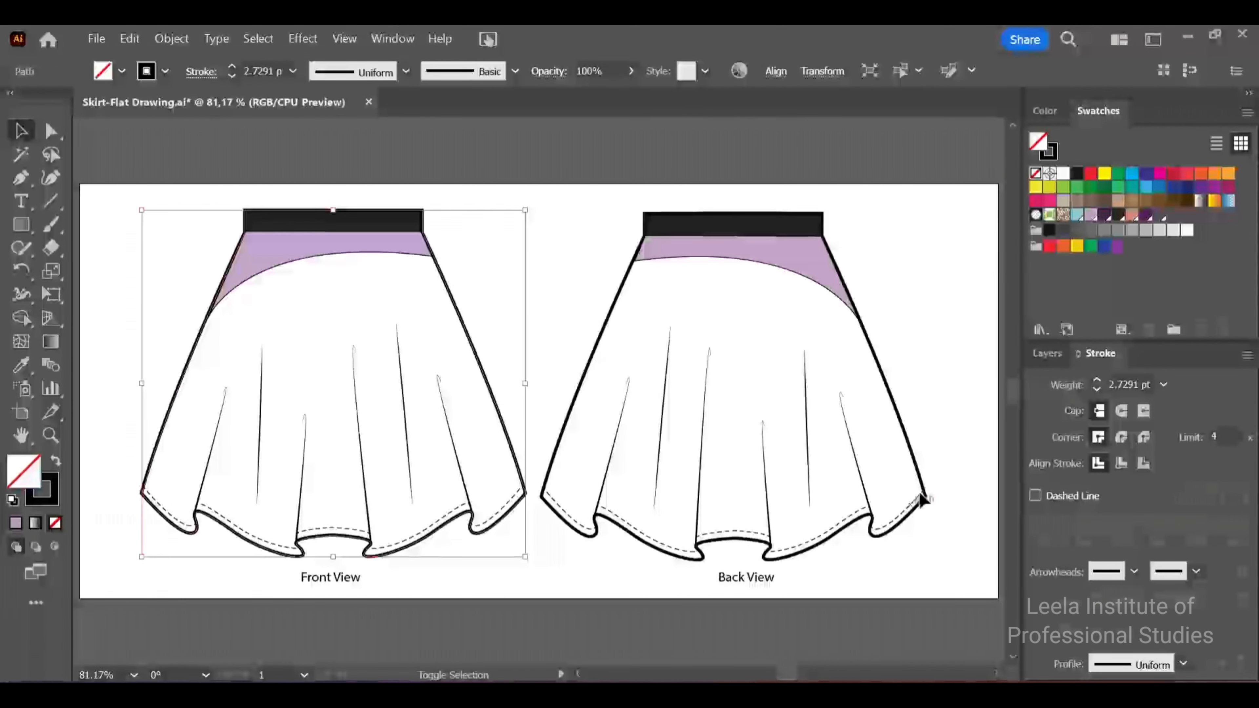
shift+click(911, 451)
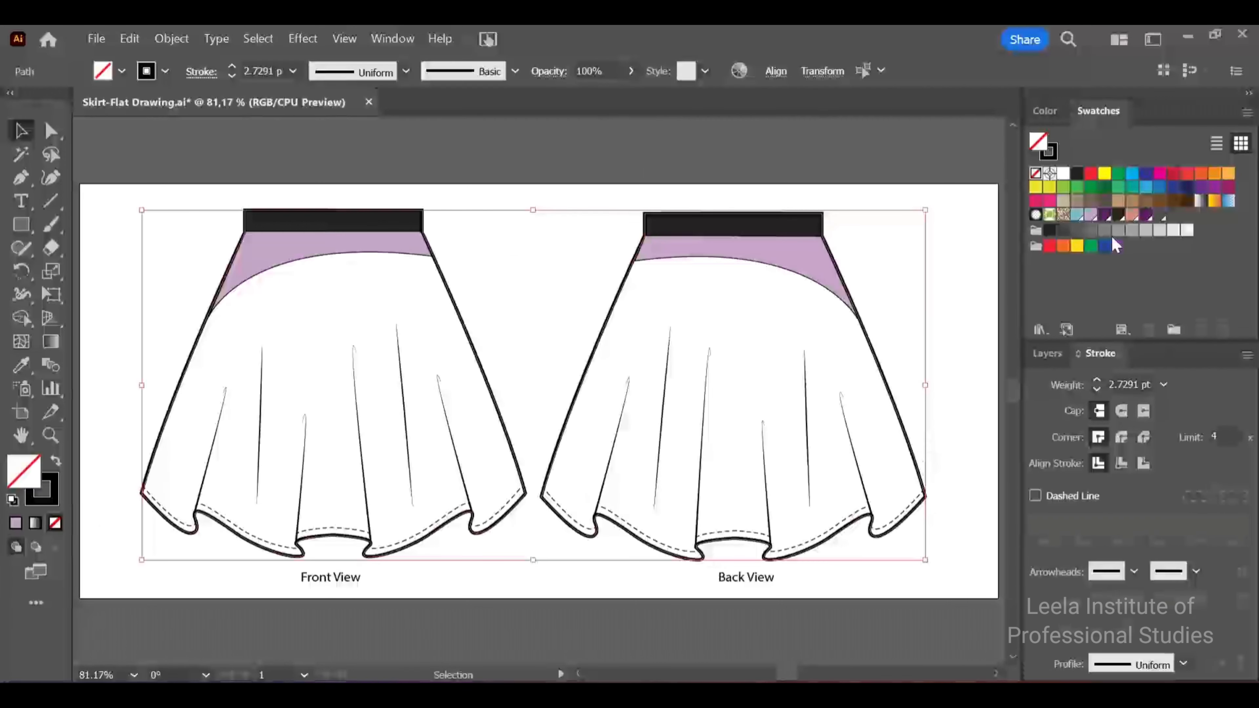
click(1109, 218)
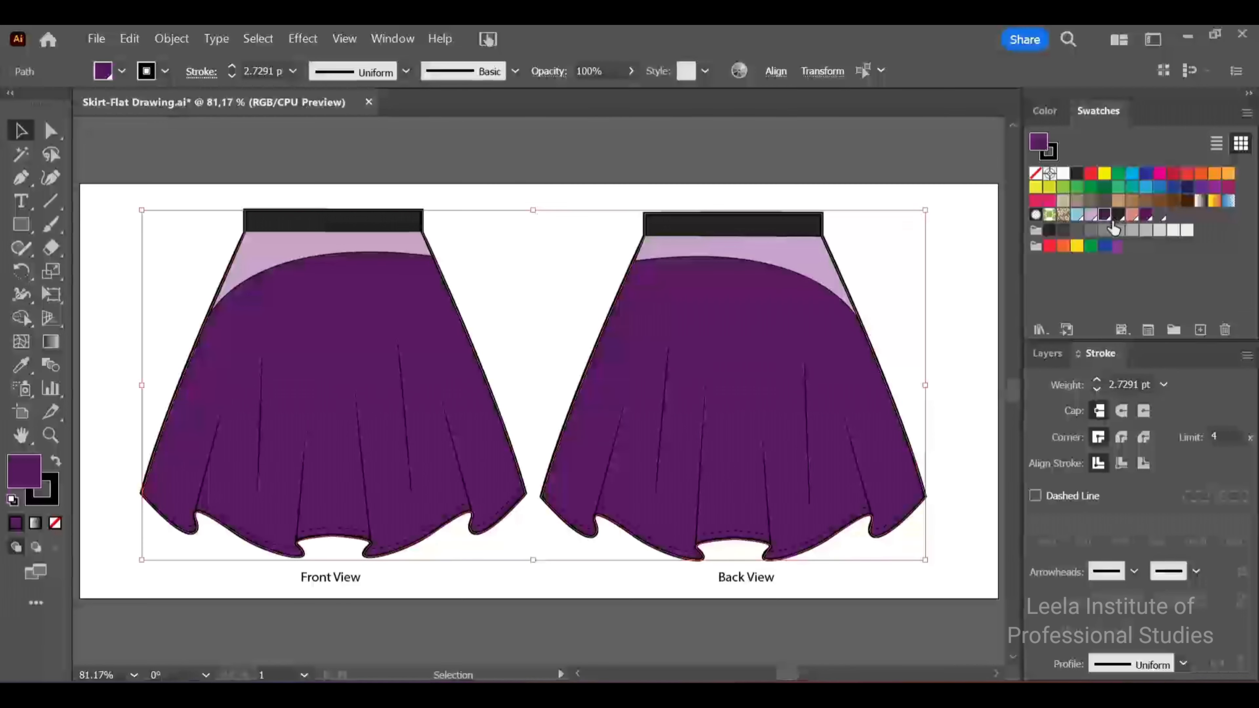
click(968, 310)
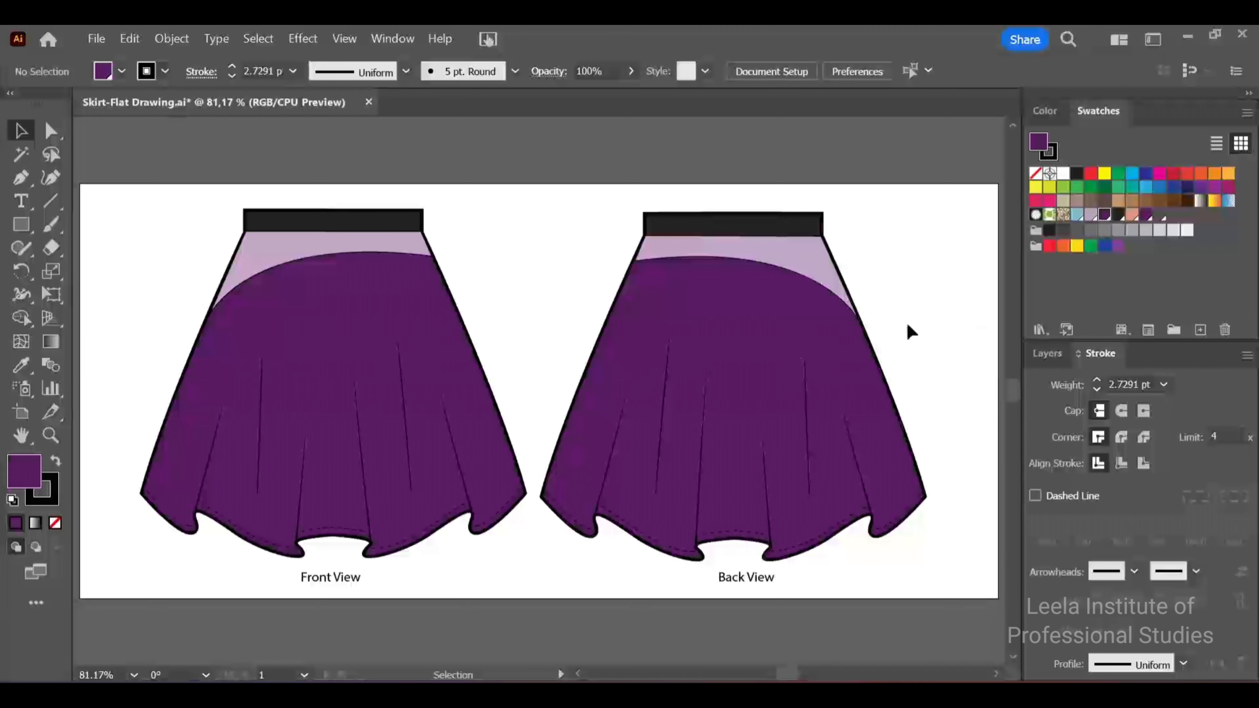
Duplicate the lower edge of the front-view waistband and set the copied line's stroke weight to 2 pt
click(52, 130)
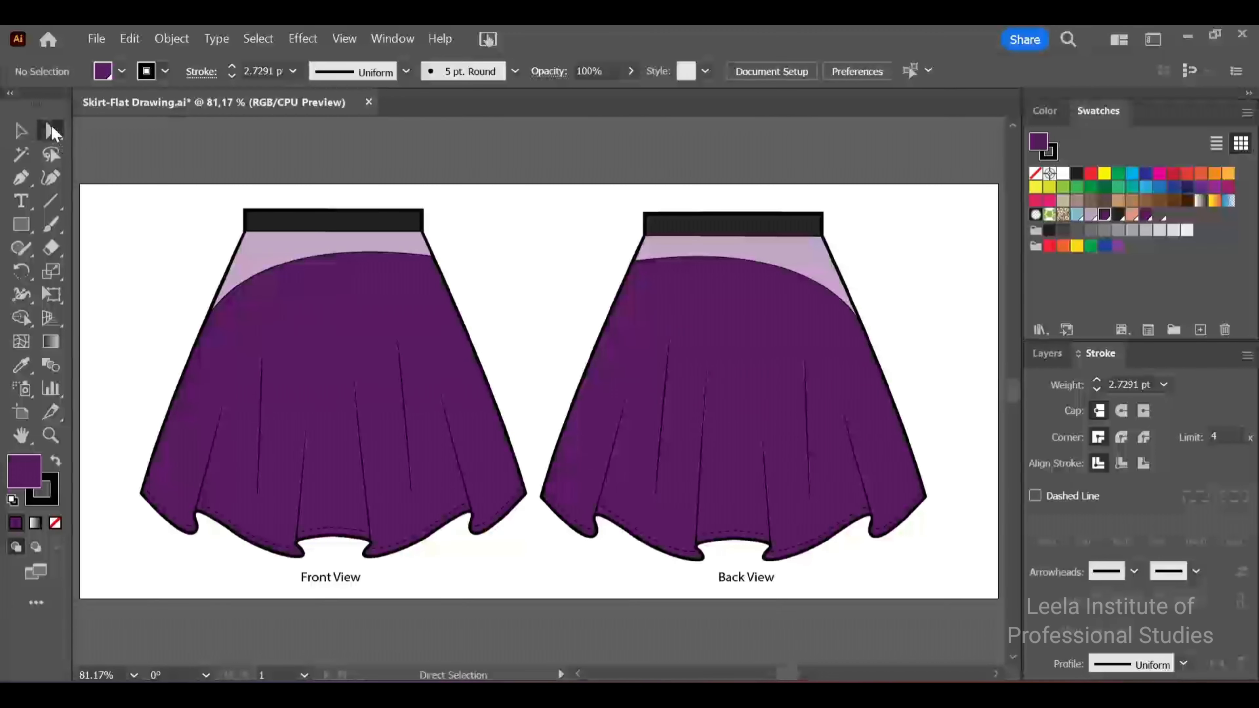
click(334, 240)
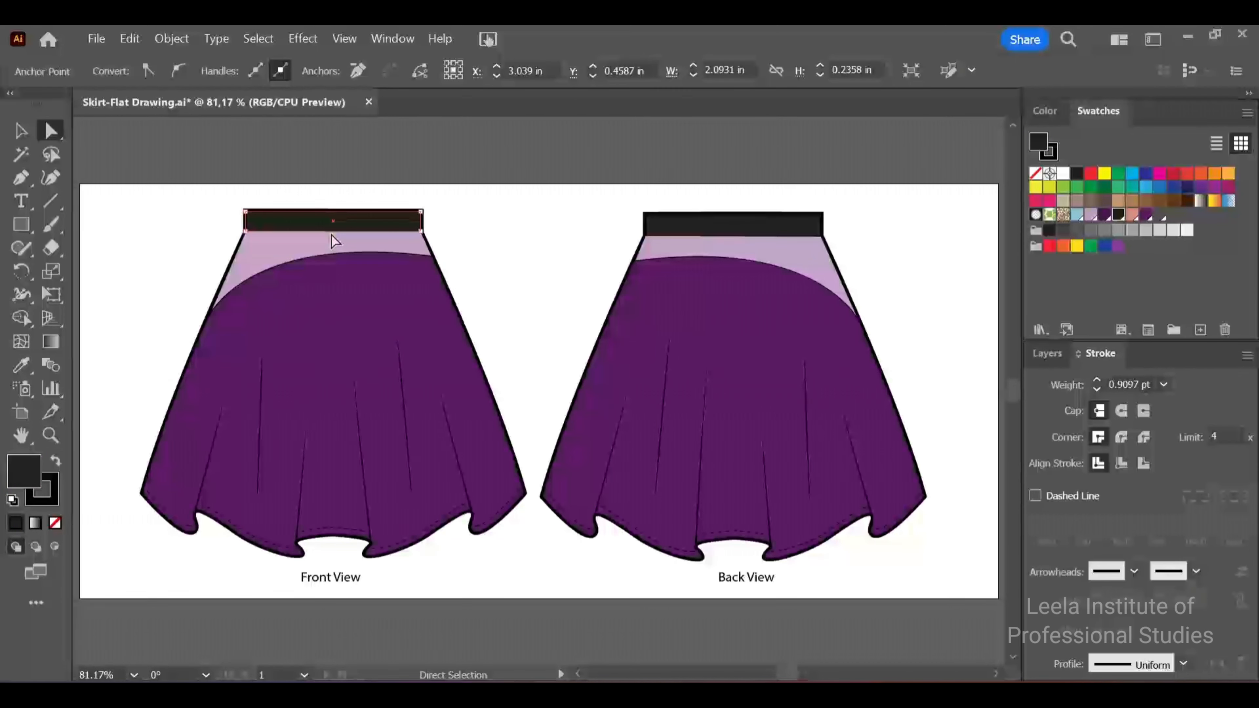
click(332, 235)
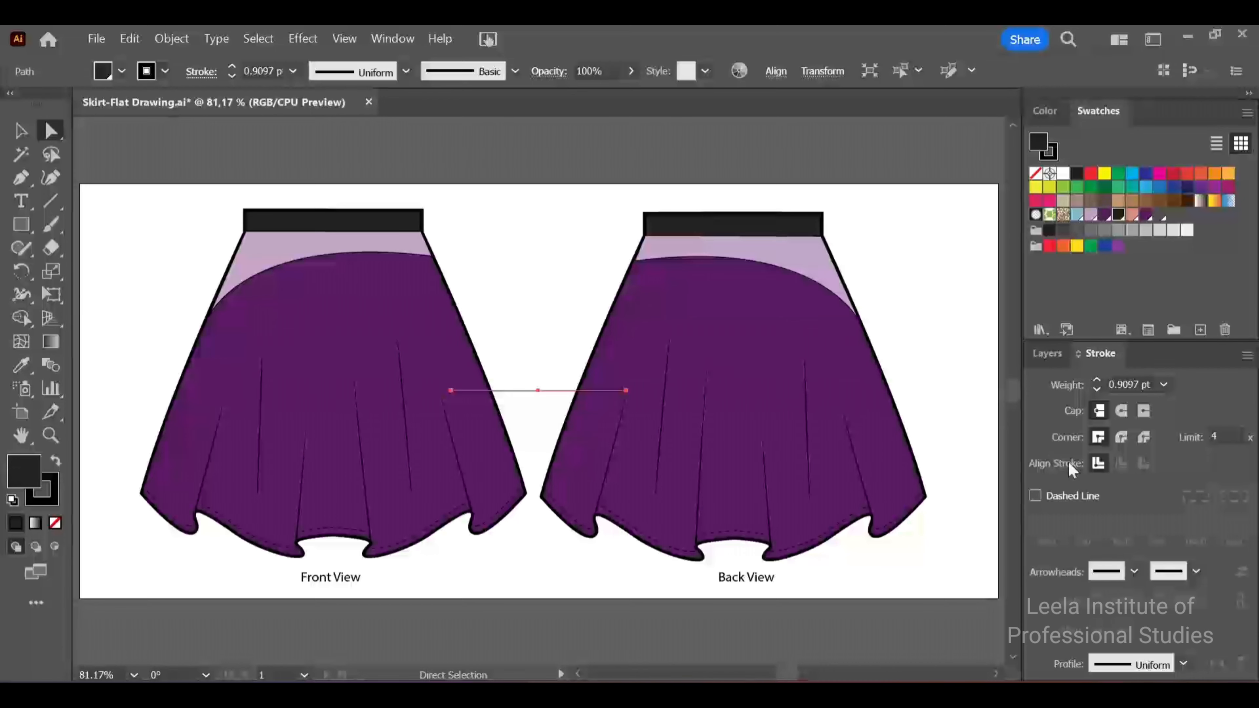
click(1163, 385)
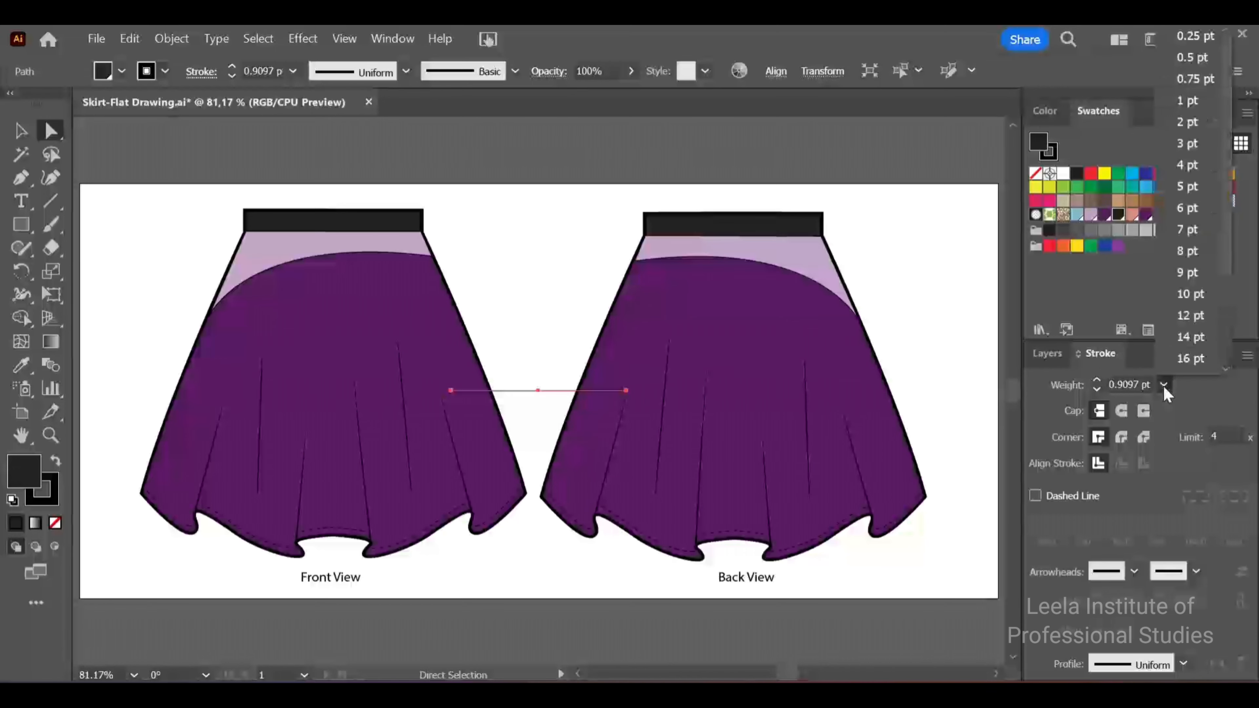
click(1190, 122)
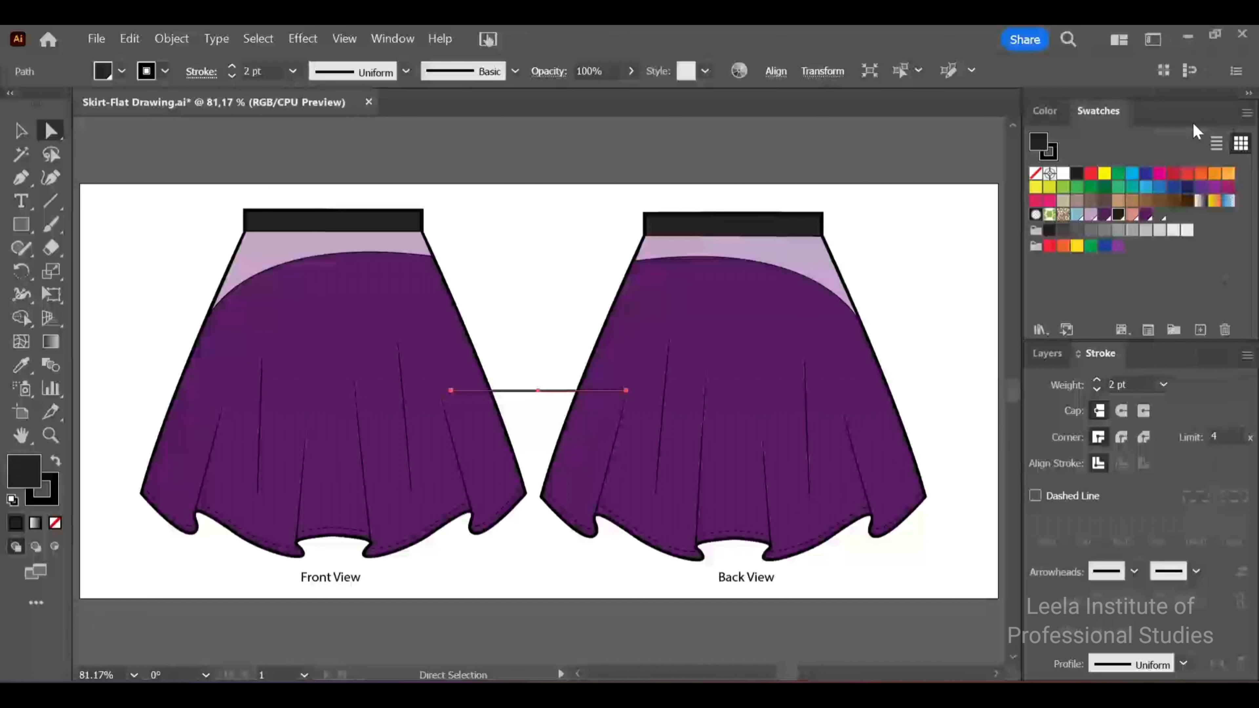